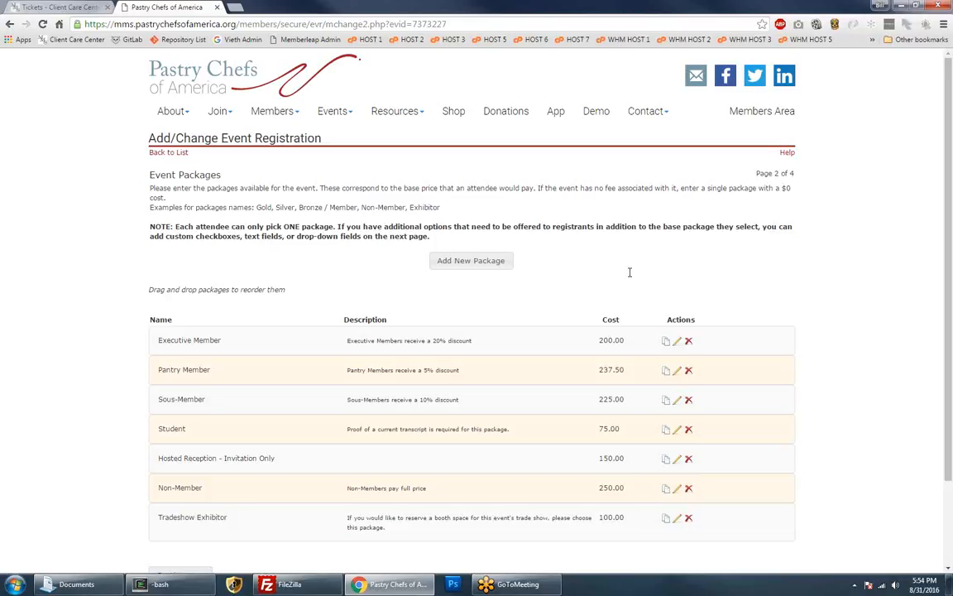
- Review the Event Packages instructions, the one-package note, the reordering hint and the list of existing packages
left_click_drag(148, 187, 450, 203)
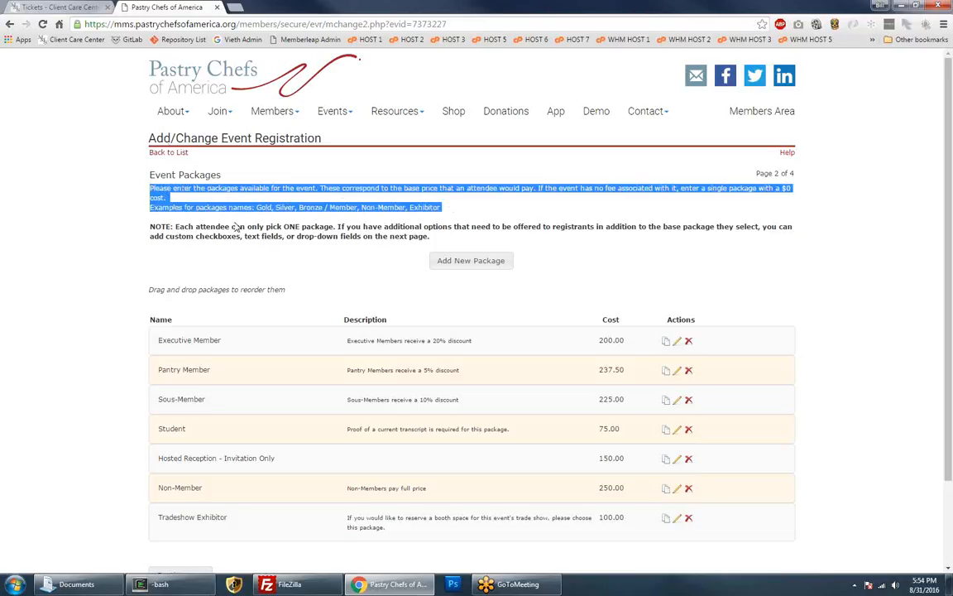
left_click_drag(144, 171, 360, 237)
left_click(328, 213)
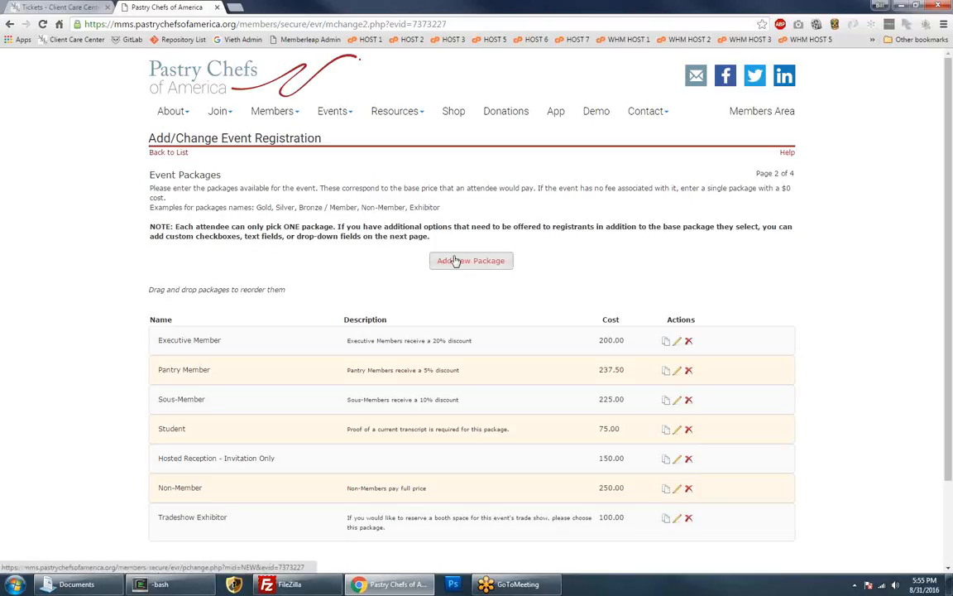
scroll(455, 260, "down", 3)
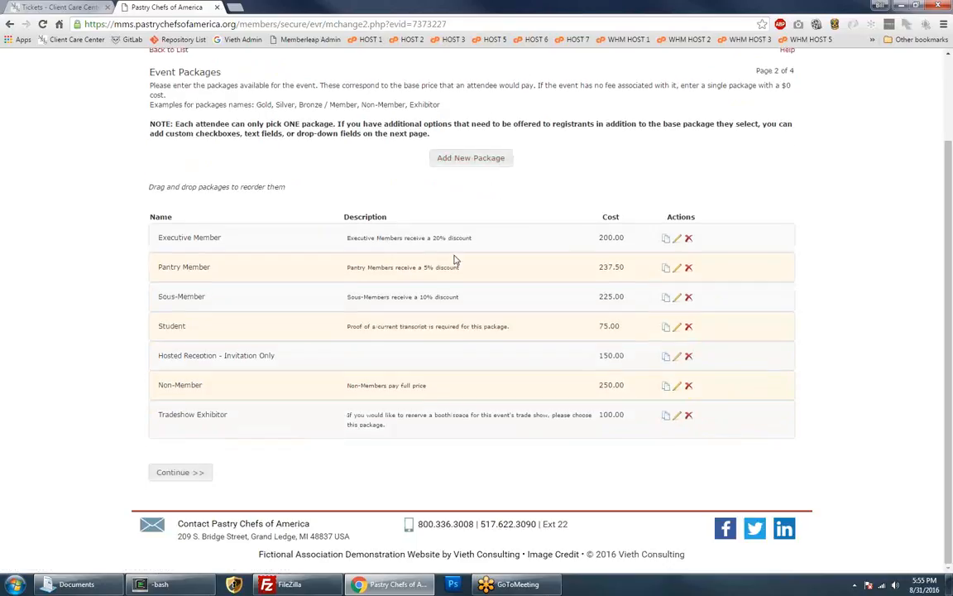
left_click_drag(150, 191, 278, 194)
left_click(376, 187)
mouse_move(425, 296)
left_mouse_down()
mouse_move(430, 289)
mouse_move(420, 398)
mouse_move(421, 291)
left_mouse_up()
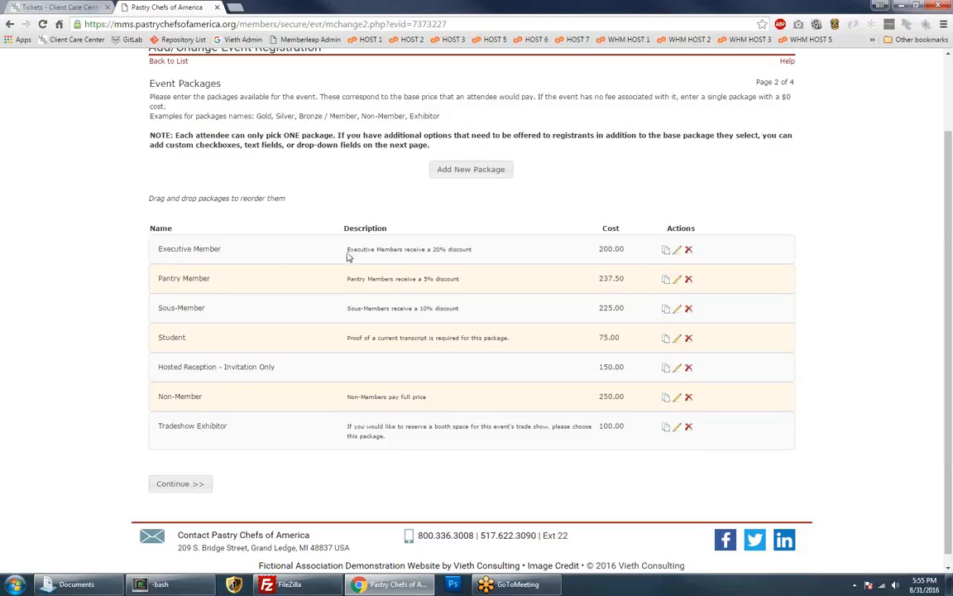
scroll(517, 294, "up", 1)
left_click_drag(180, 313, 153, 306)
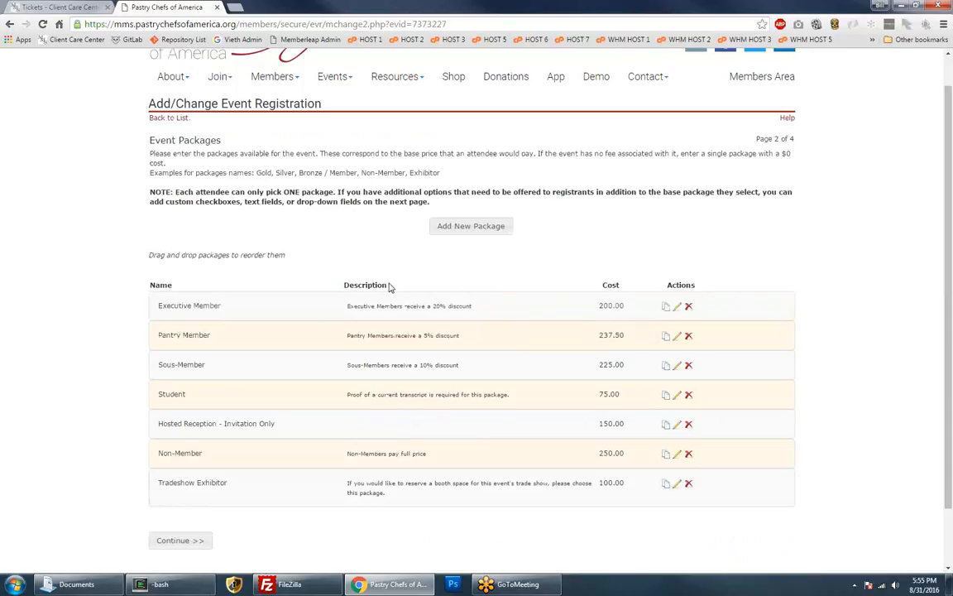
- Duplicate the Executive Member package and delete the resulting copy
left_click(665, 309)
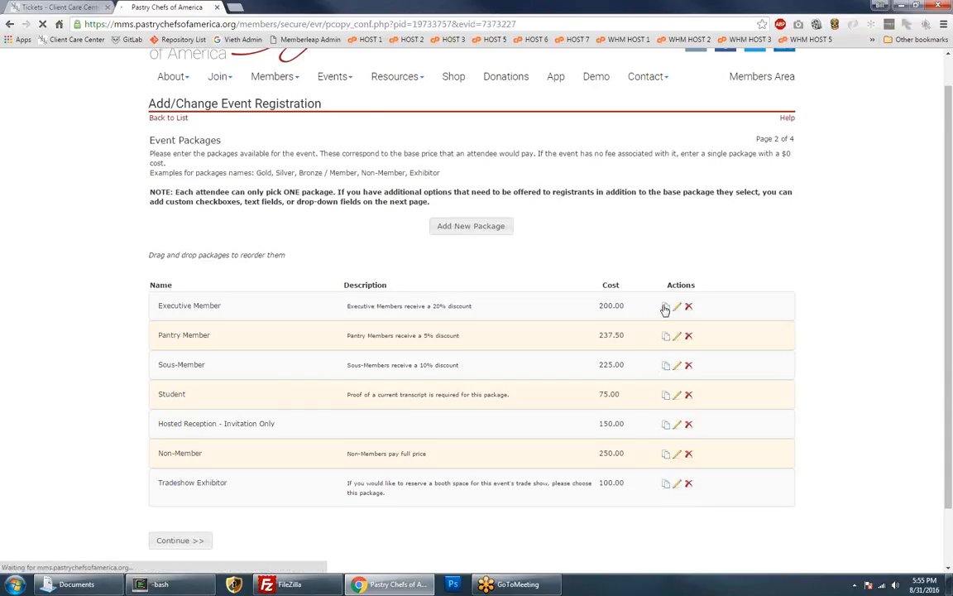
left_click(476, 209)
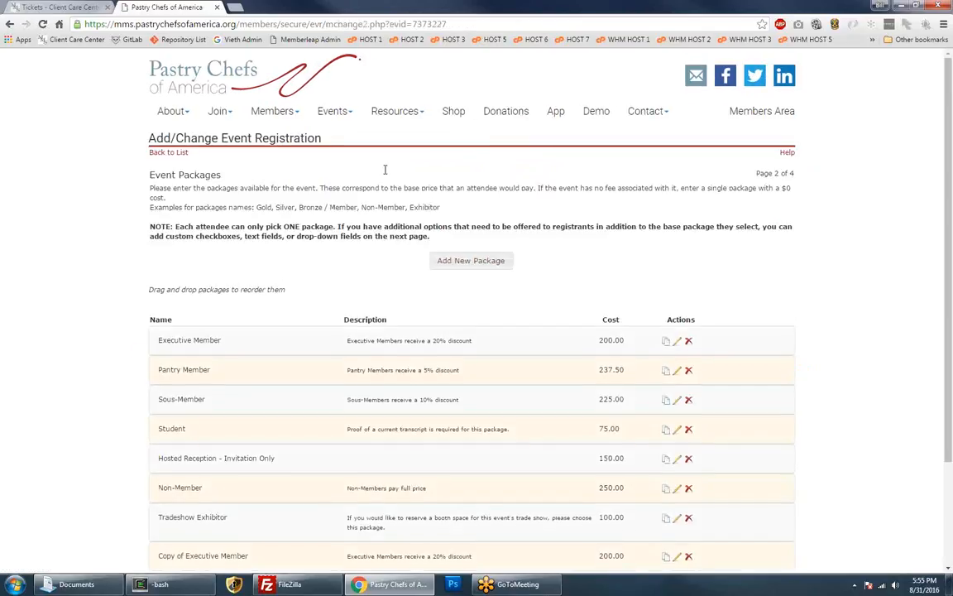
scroll(164, 364, "down", 1)
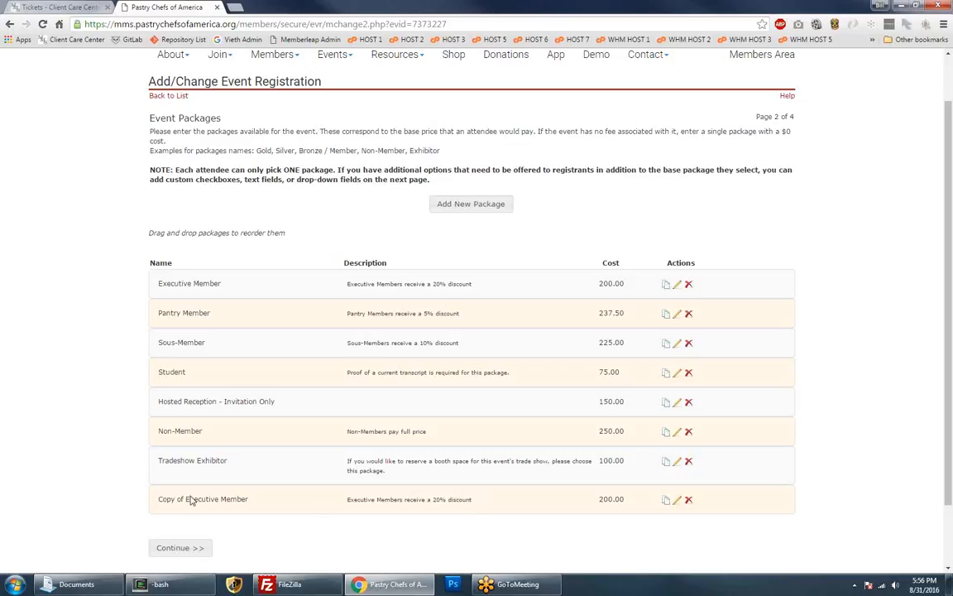
left_click(687, 503)
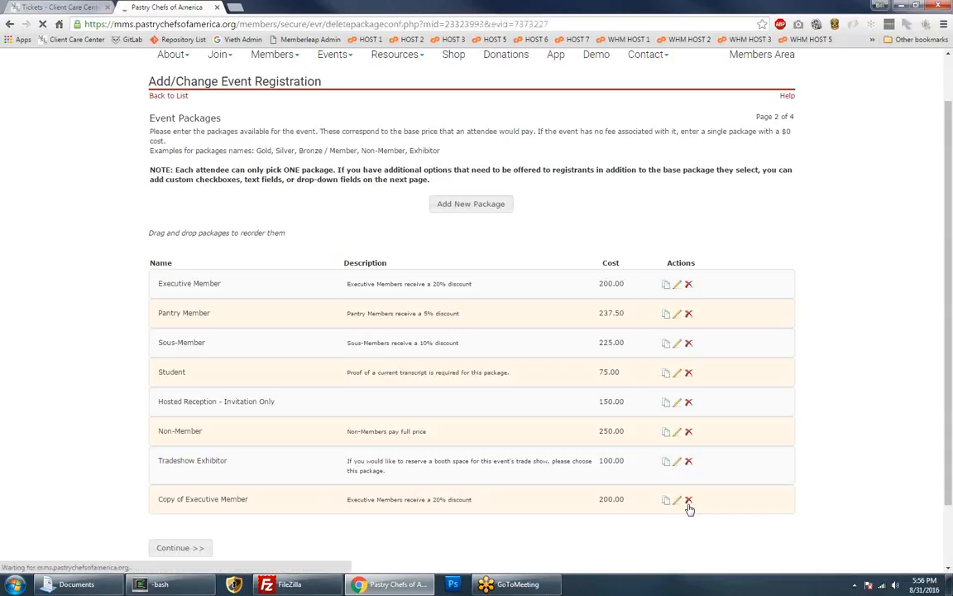
left_click(475, 209)
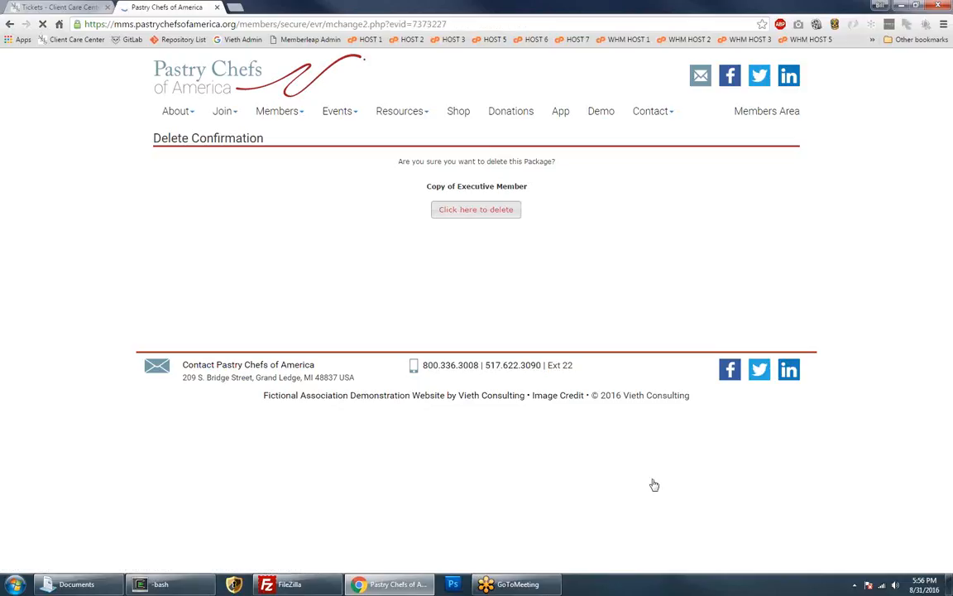
- Open the Executive Member package for editing and review its name, description, cost and member/guest setting
scroll(203, 465, "down", 1)
scroll(203, 466, "down", 1)
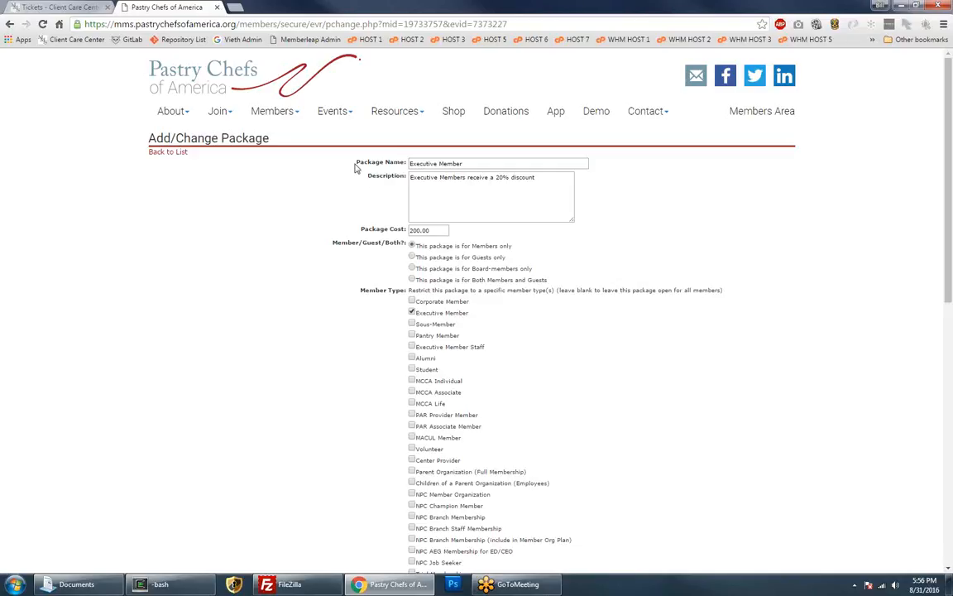
left_click_drag(355, 161, 406, 158)
left_click_drag(411, 177, 539, 181)
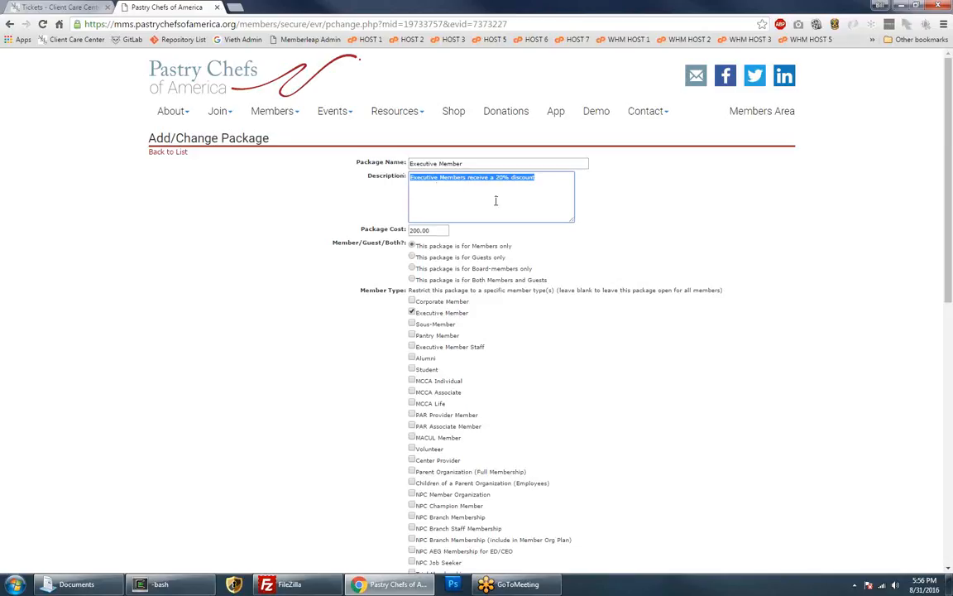
key("Tab")
left_click(353, 247)
scroll(344, 228, "down", 1)
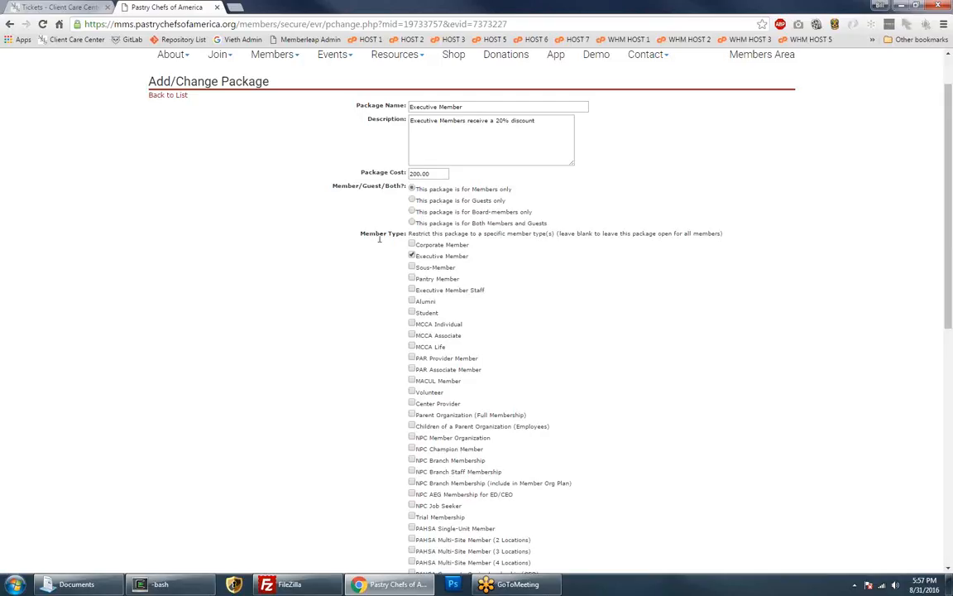
- Switch the package's availability to guests only and restore it to members only
left_click(414, 200)
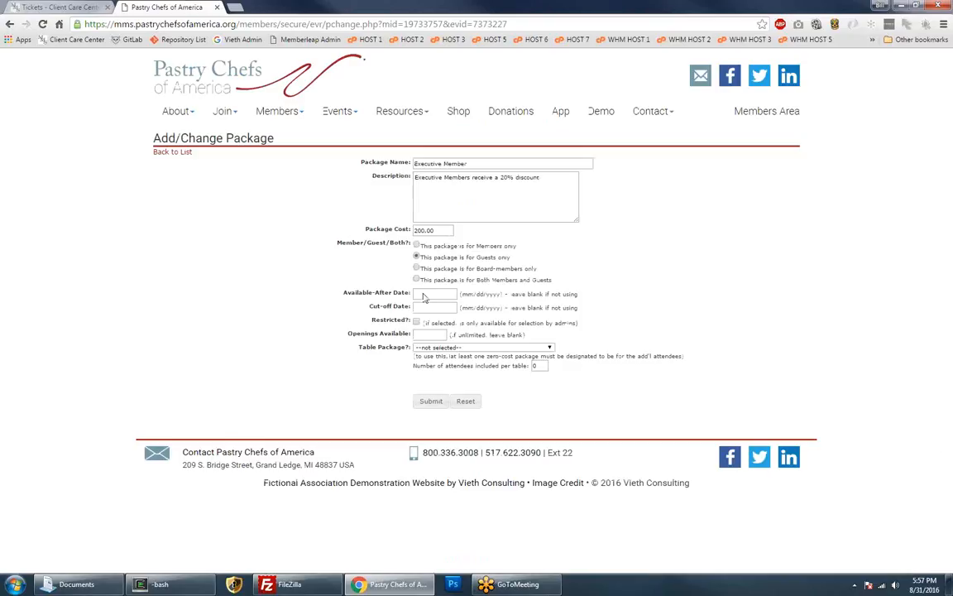
left_click(415, 247)
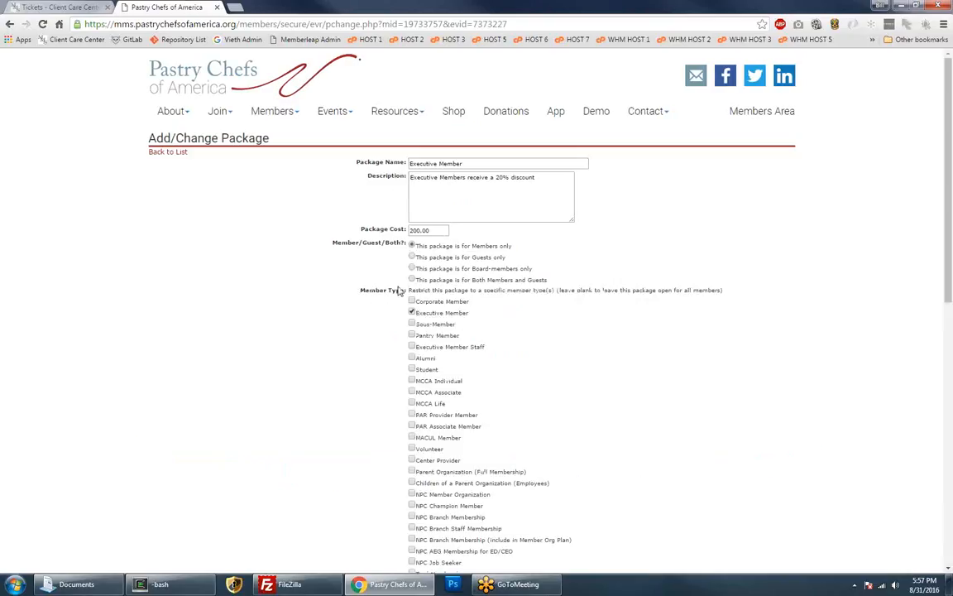
- Extend the package's member type restriction to include Executive Member Staff and Alumni
scroll(360, 238, "down", 1)
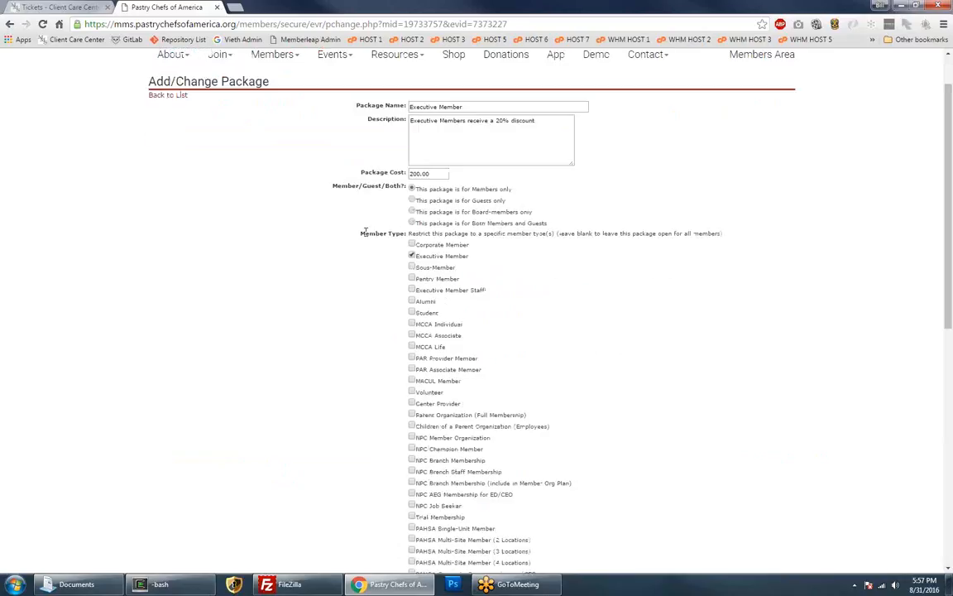
left_click_drag(361, 234, 406, 235)
left_click_drag(415, 255, 470, 257)
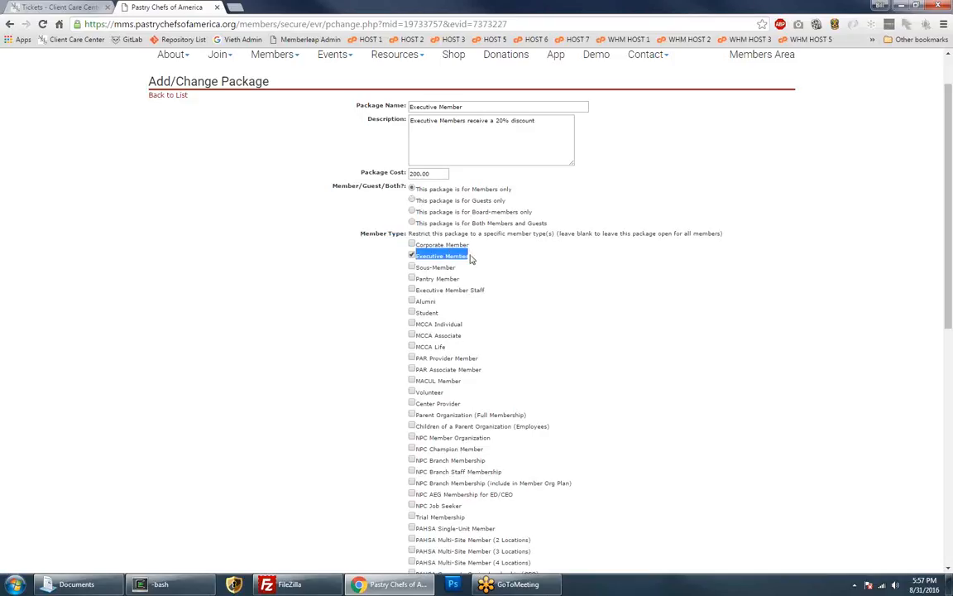
scroll(407, 239, "down", 1)
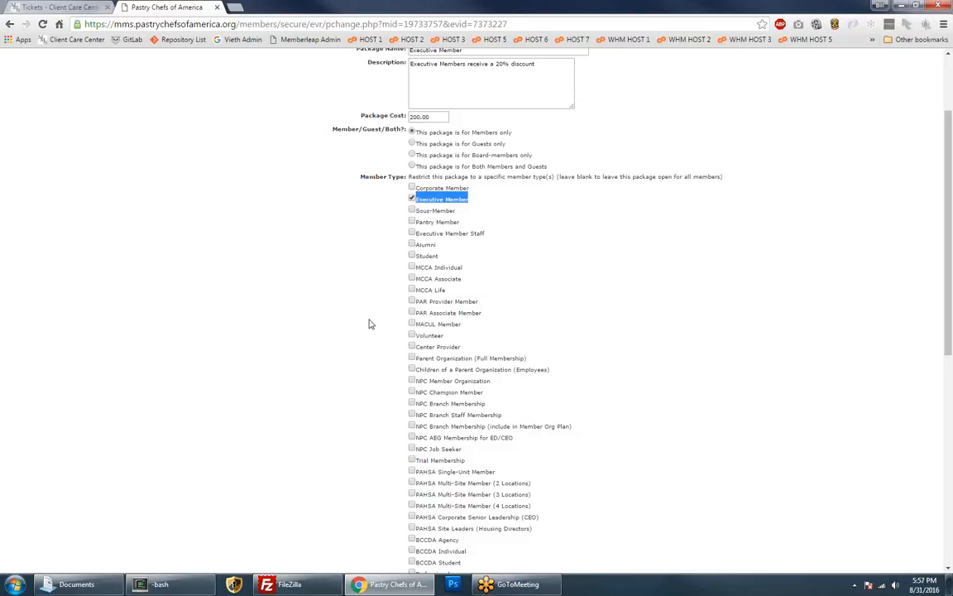
scroll(379, 314, "up", 2)
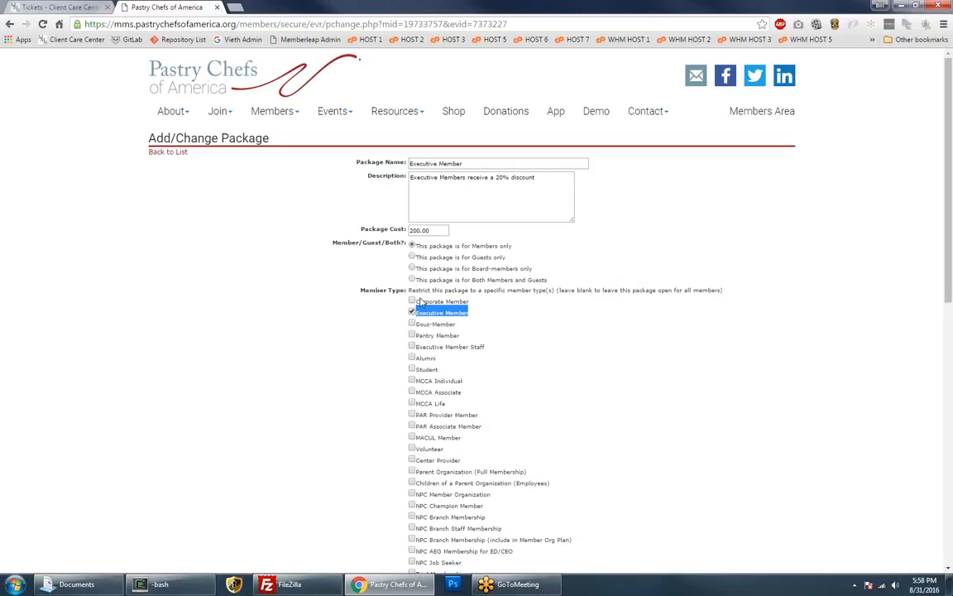
scroll(368, 376, "down", 2)
left_click(404, 197)
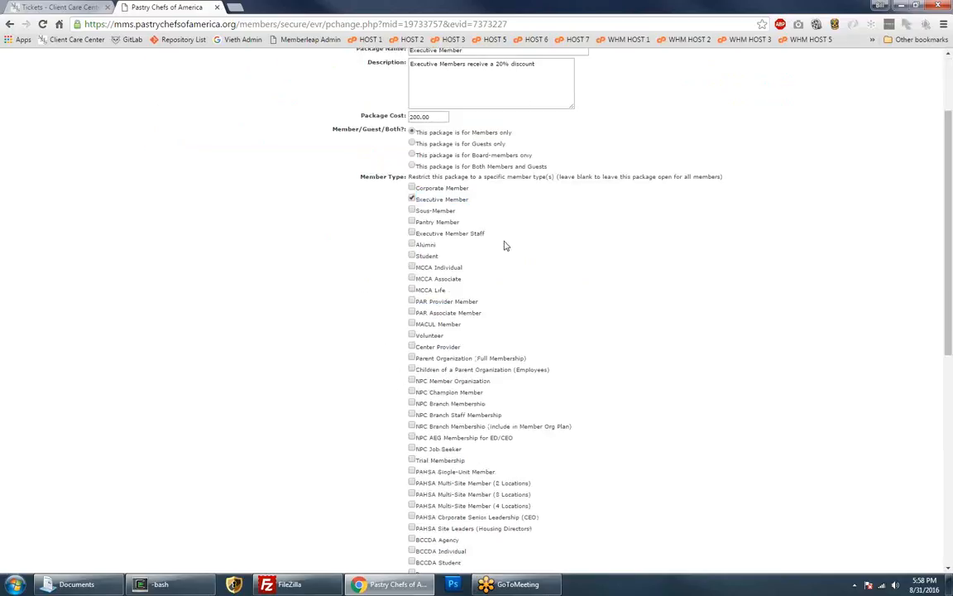
left_click(413, 234)
left_click(413, 244)
- Examine the package's Available-After Date setting and its calendar, leaving the date blank
scroll(434, 470, "down", 9)
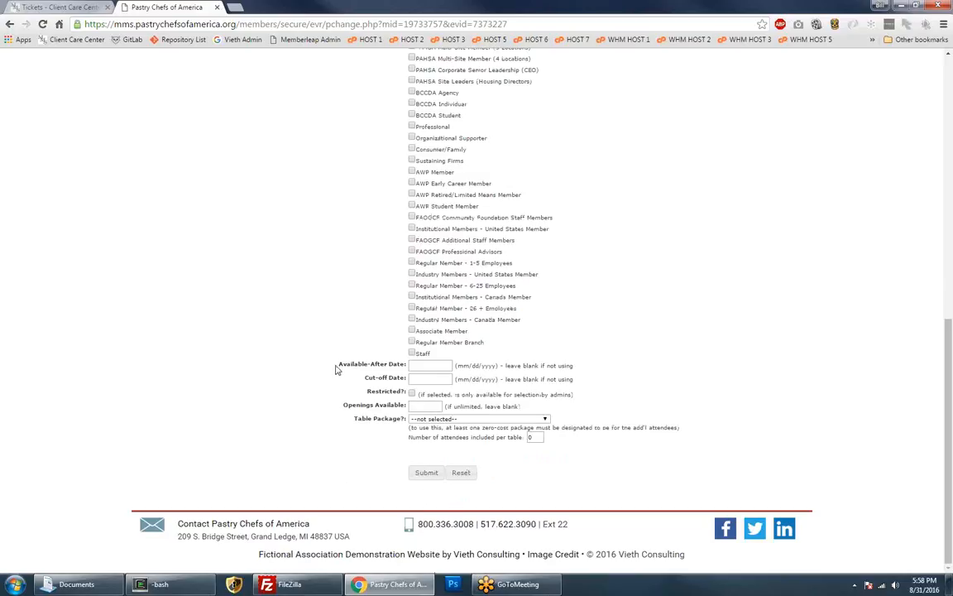
left_click_drag(337, 365, 404, 367)
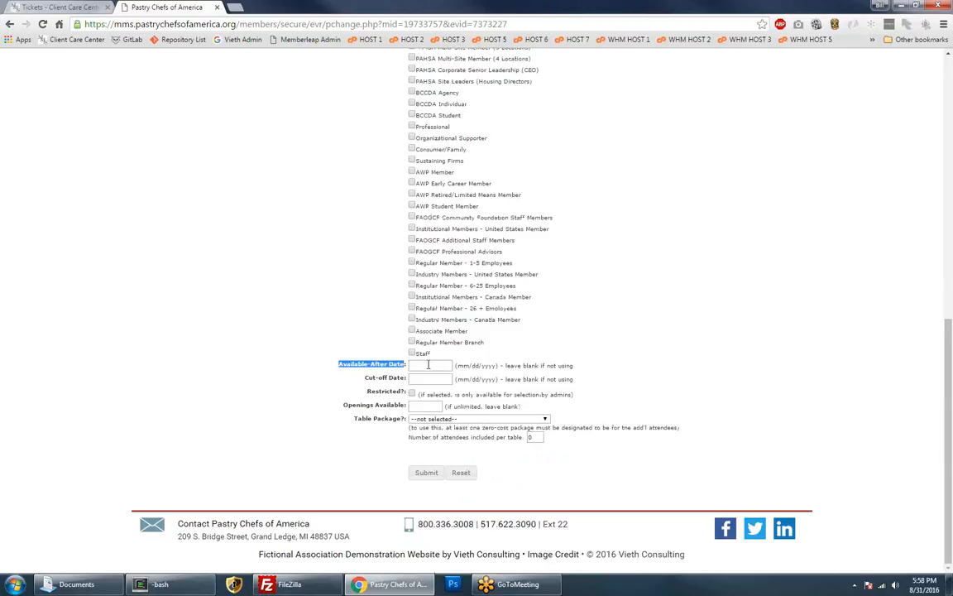
left_click(428, 365)
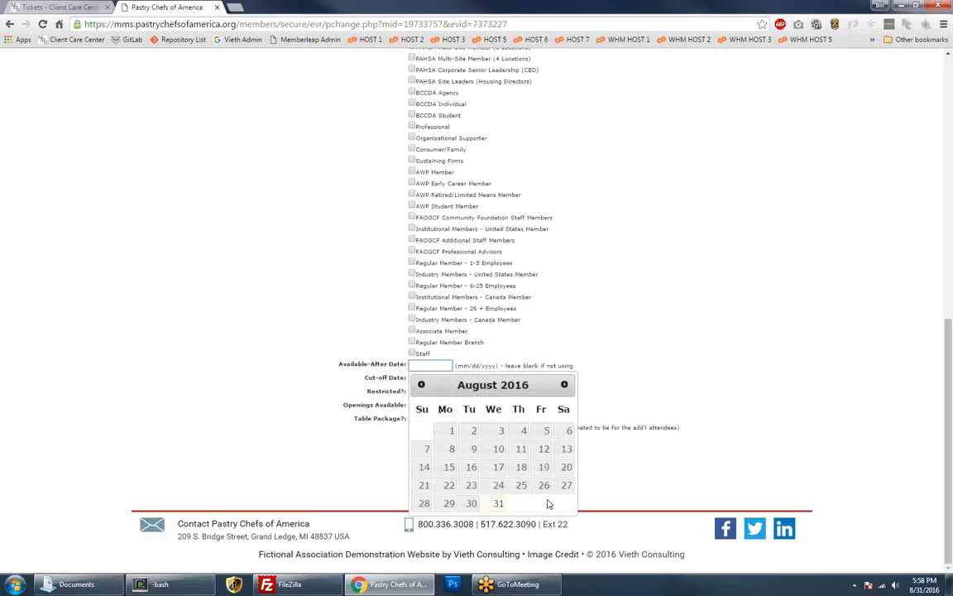
left_click(594, 476)
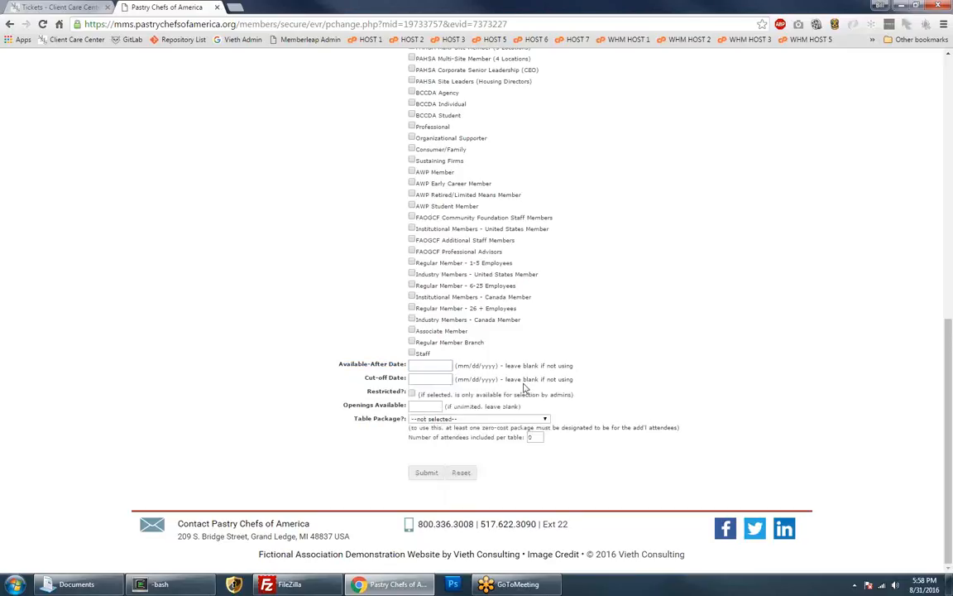
- Set the package's cut-off date to 08/12/2016 and clear it again
triple_click(388, 377)
left_click(431, 379)
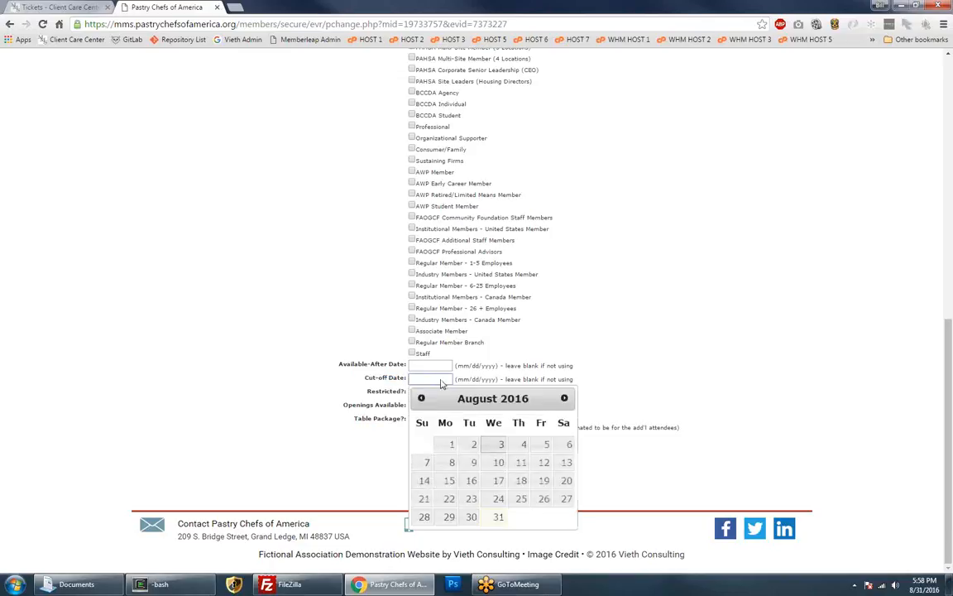
left_click(543, 462)
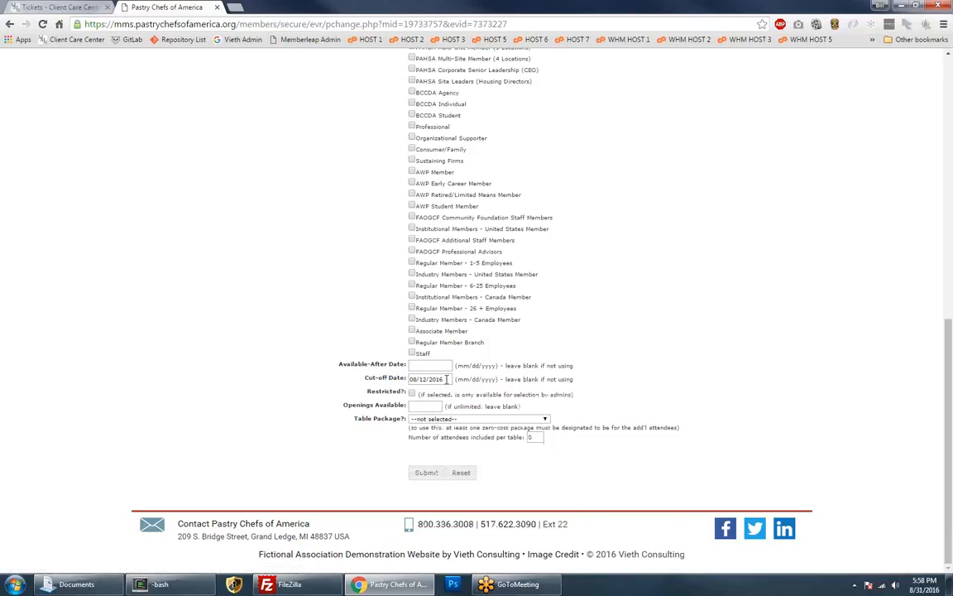
left_click(378, 377)
key("BackSpace")
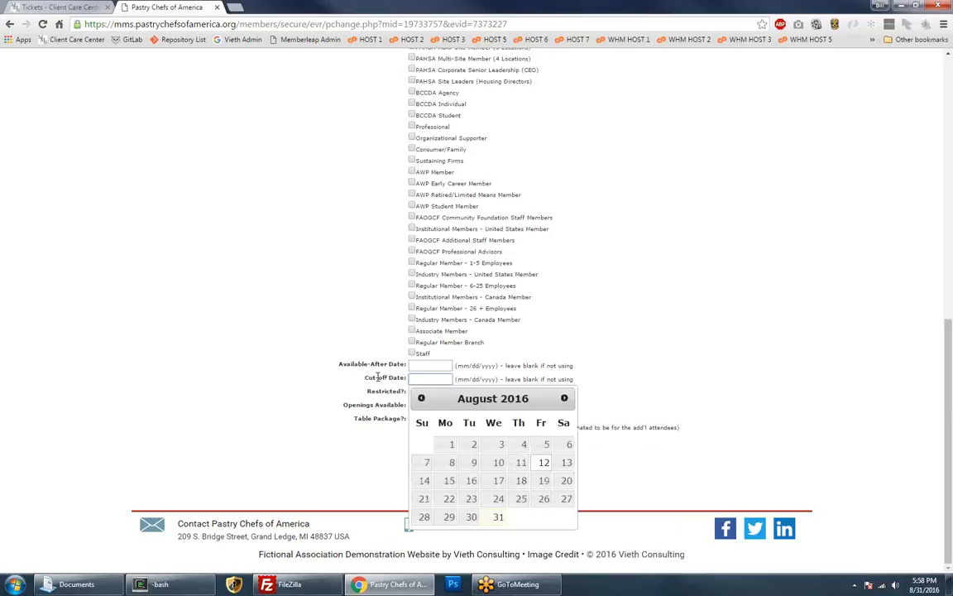
left_click(378, 378)
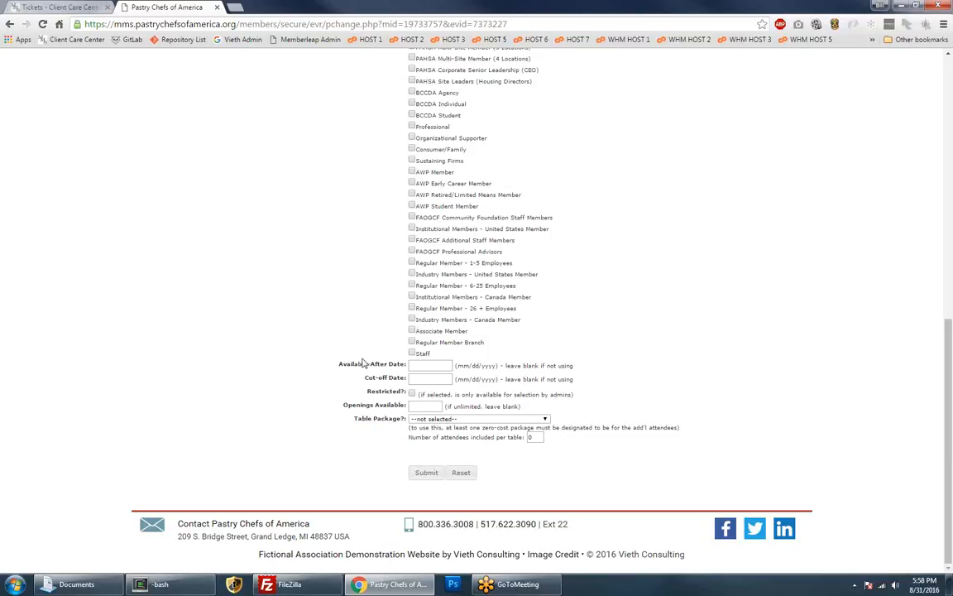
left_click(423, 379)
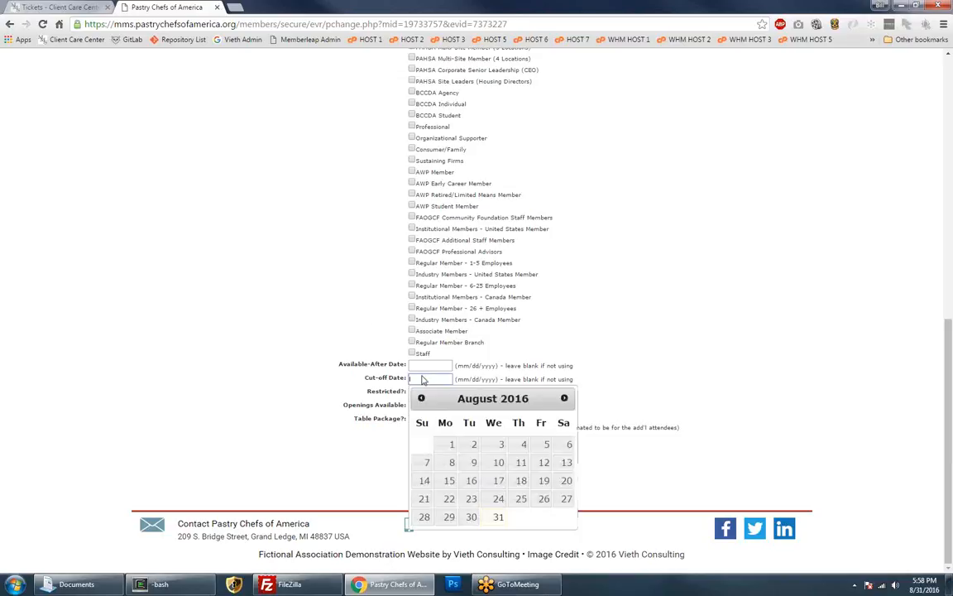
left_click(299, 355)
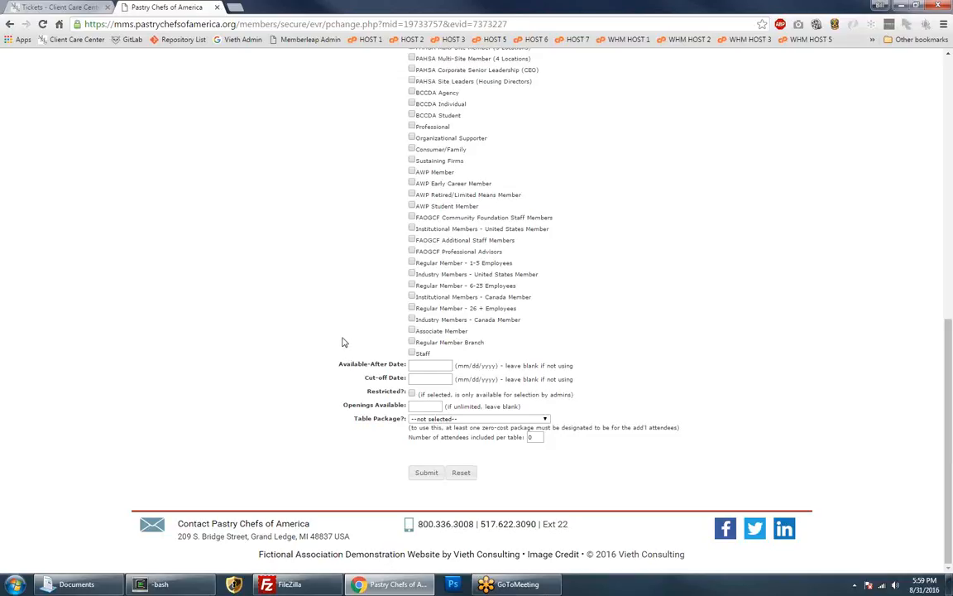
- Review the Restricted option and limit the package's available openings to 5
left_click_drag(368, 393, 406, 394)
left_click(449, 406)
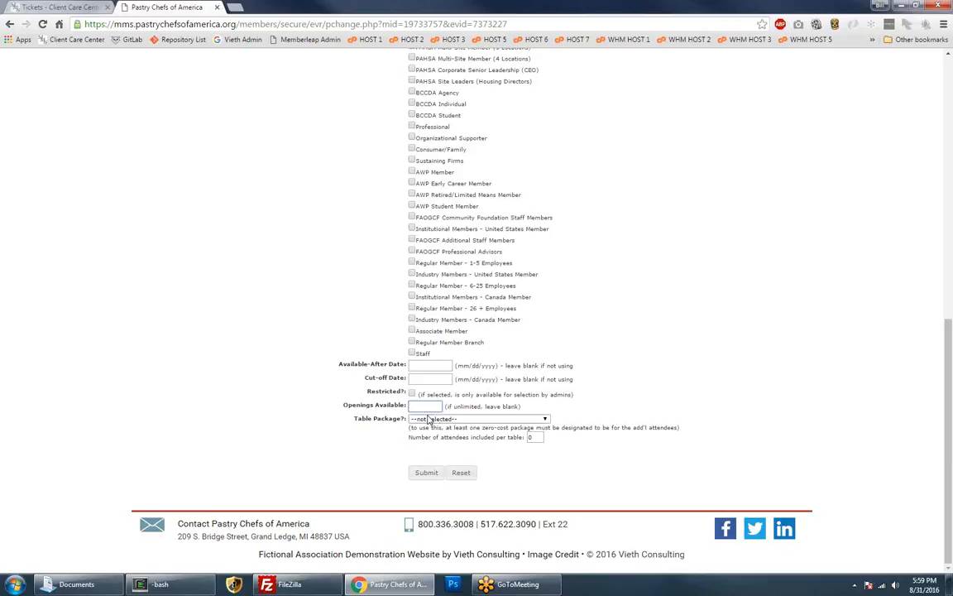
left_click(418, 404)
- Designate the package as a table package with 8 attendees included per table, and submit the changes
left_click_drag(354, 419, 406, 419)
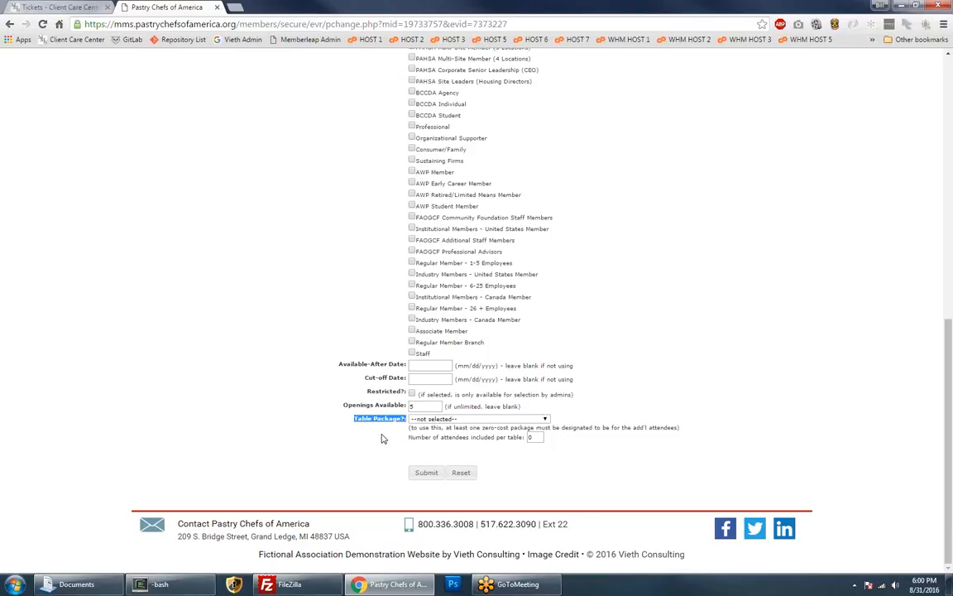
left_click(458, 420)
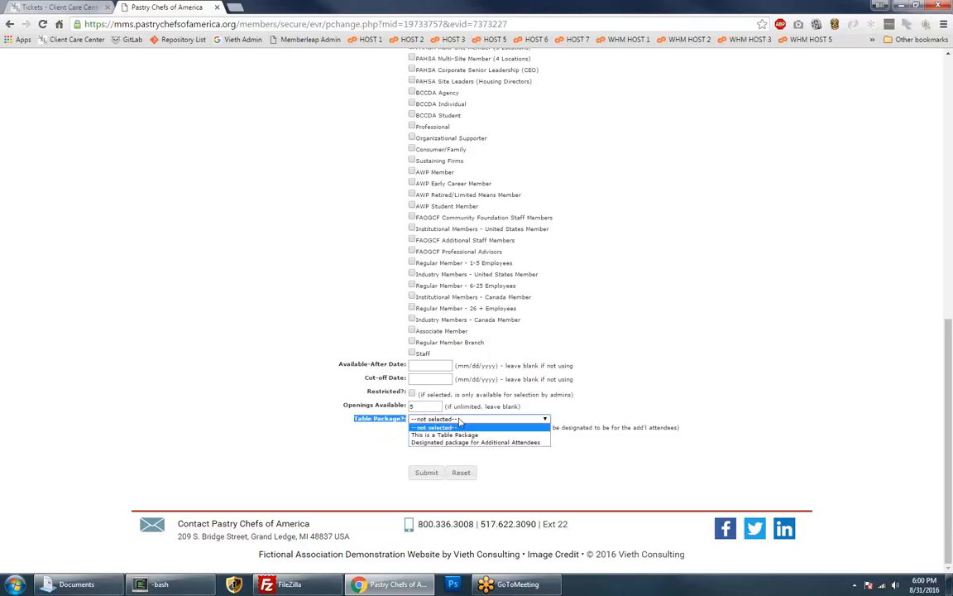
left_click(447, 435)
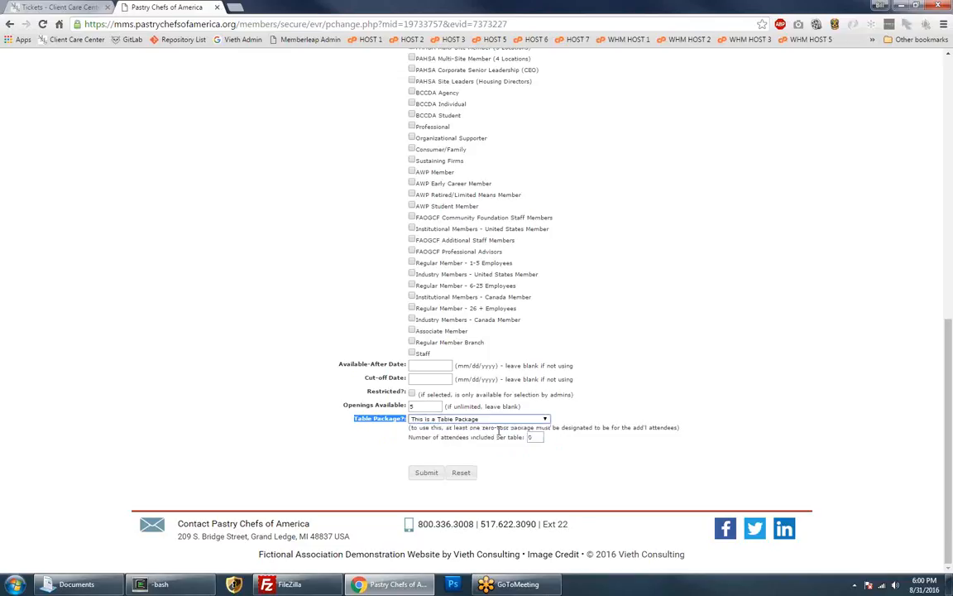
type("8")
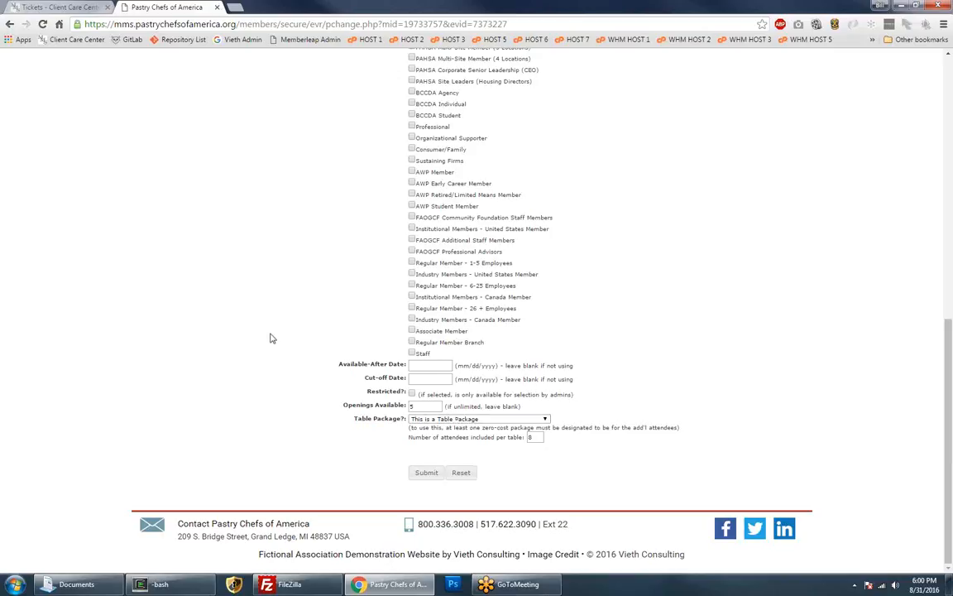
left_click(426, 472)
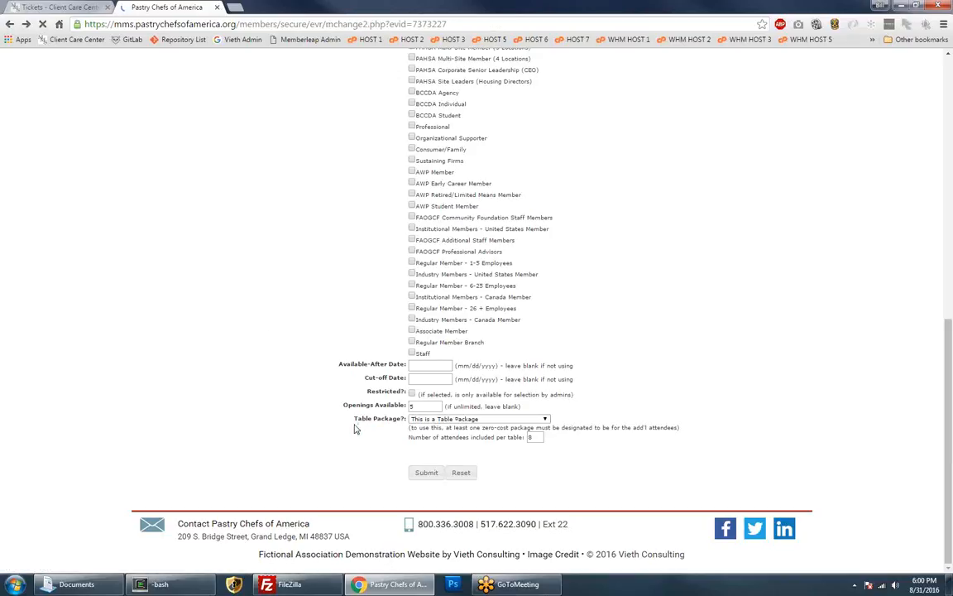